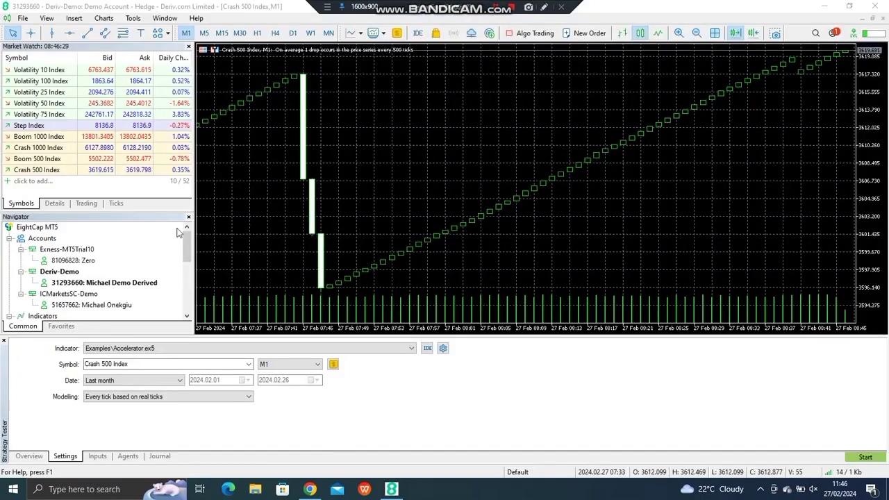
Open the BOOM AND CRASH.zip archive in WinRAR and dismiss the license reminder
left_click(824, 6)
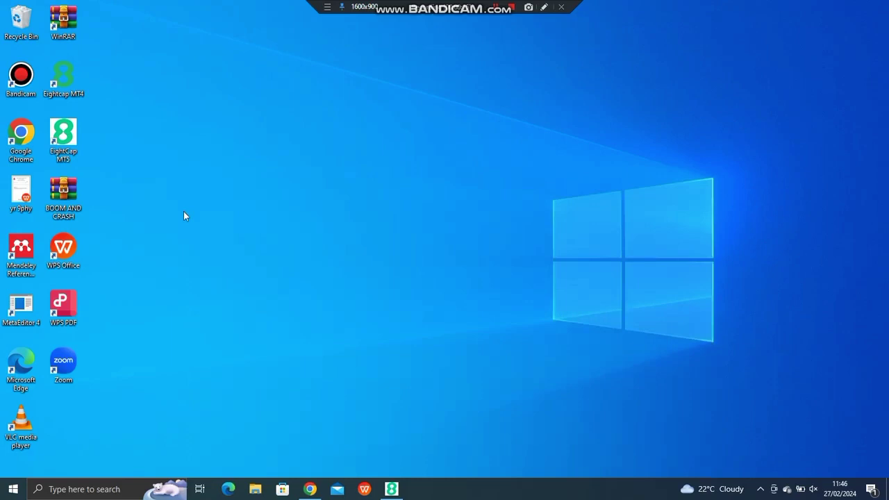
double_click(63, 191)
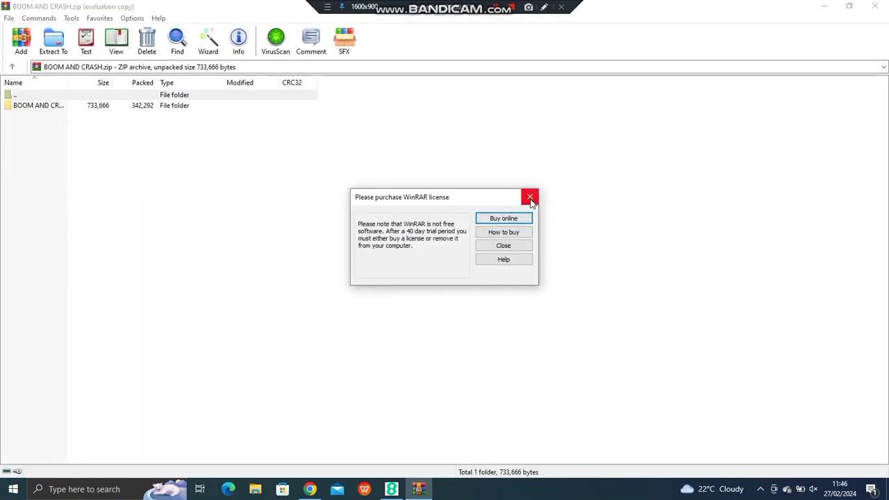
left_click(533, 192)
Copy all 13 files from BOOM AND CRASH\indicators to the clipboard
double_click(42, 108)
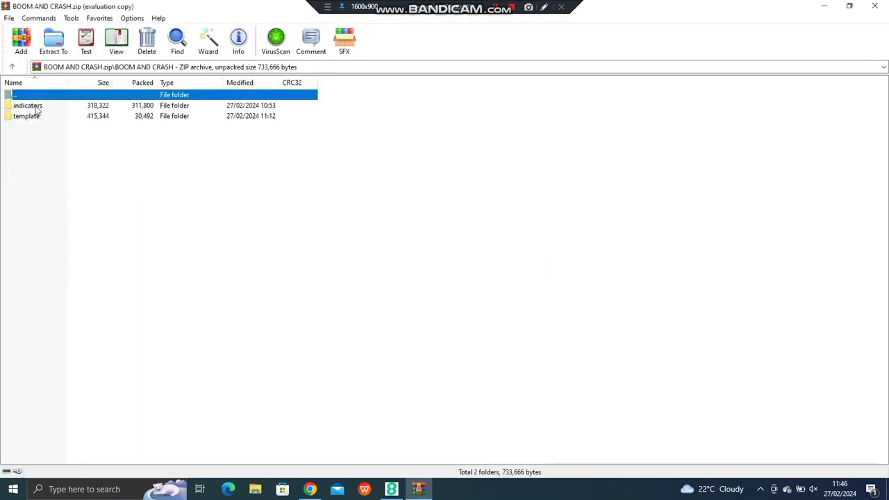
double_click(33, 108)
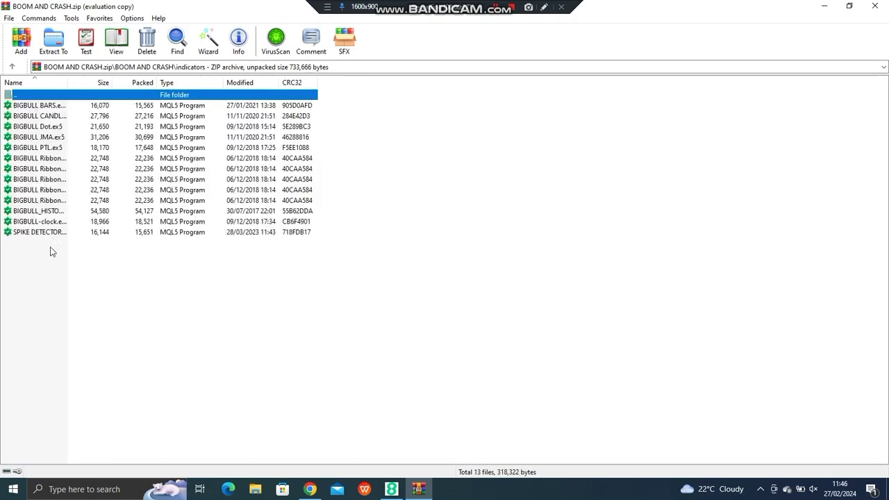
left_click_drag(50, 232, 41, 106)
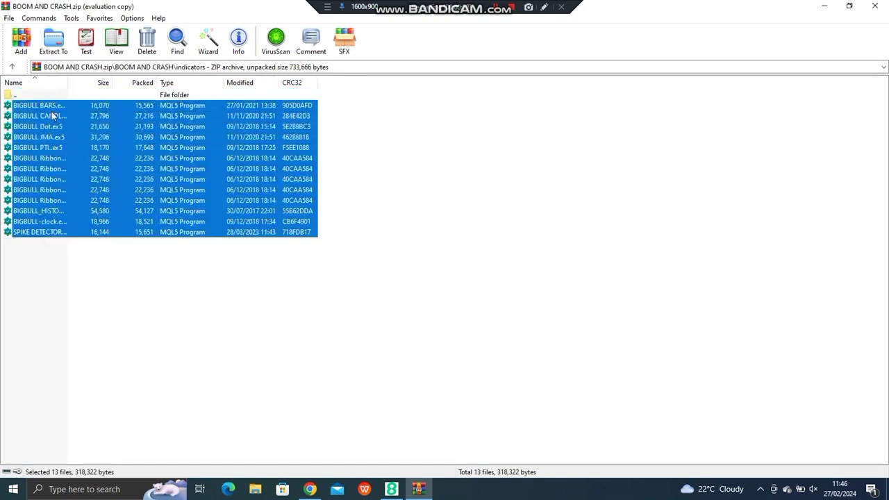
right_click(51, 113)
left_click(103, 131)
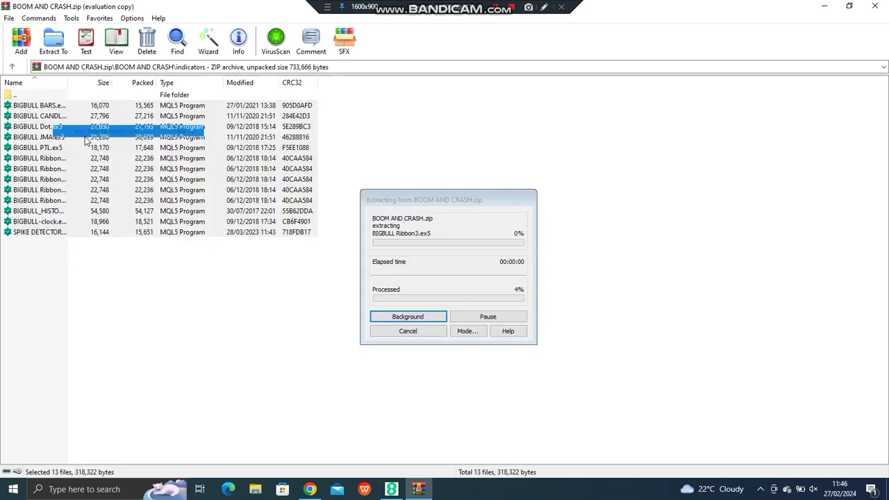
Paste the 13 indicator files into the MT5 data folder's MQL5\Indicators via File > Open Data Folder
left_click(391, 490)
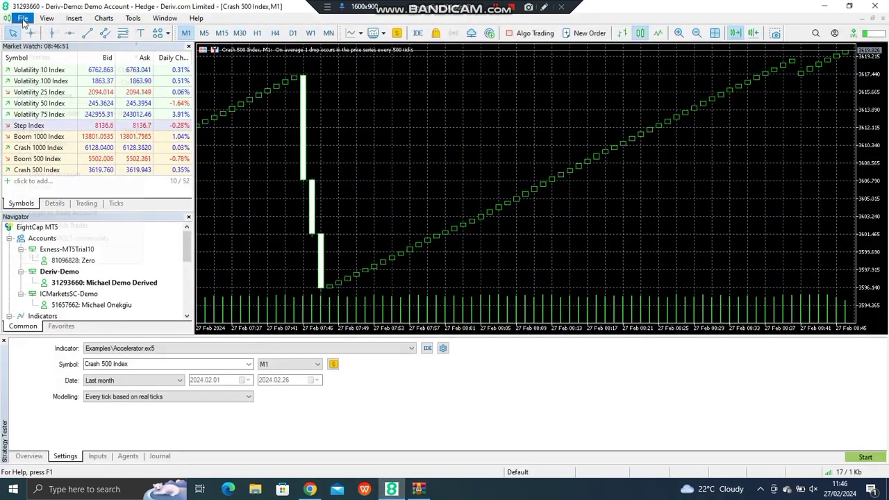
left_click(23, 18)
left_click(60, 113)
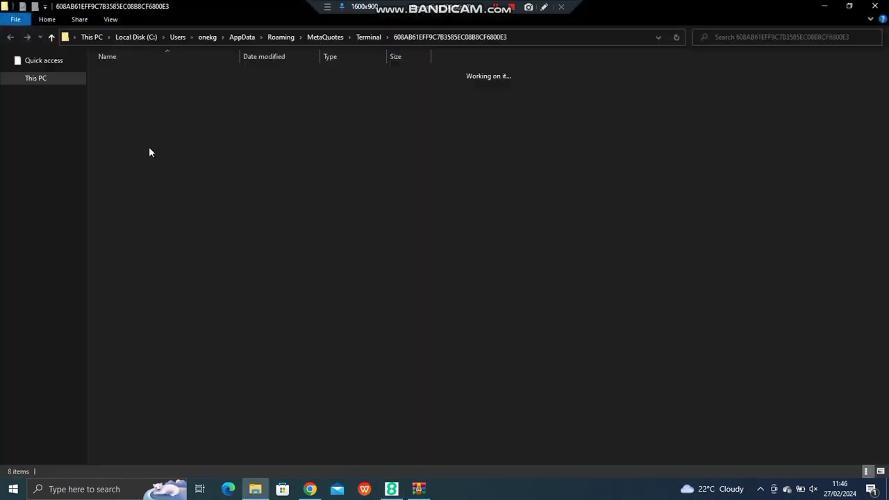
double_click(118, 107)
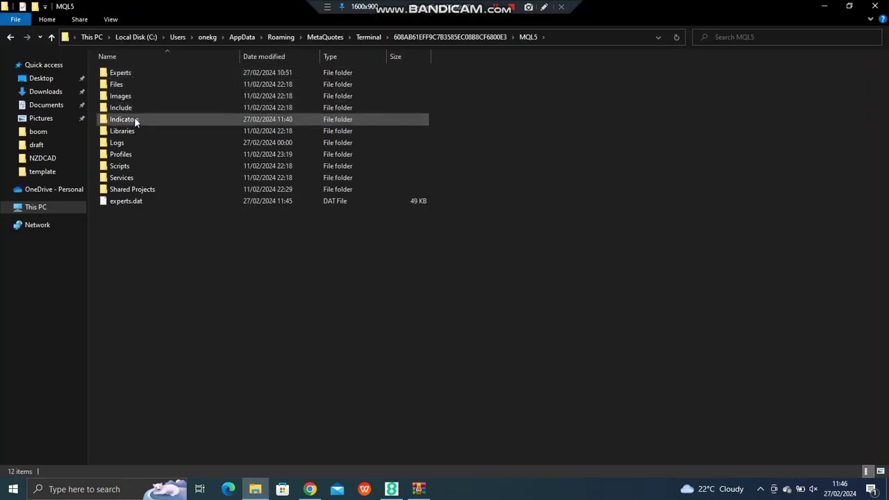
double_click(132, 118)
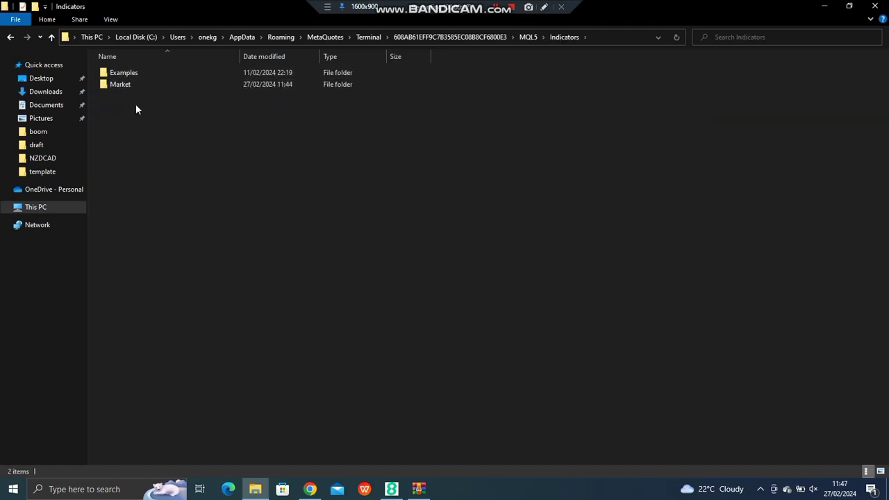
right_click(135, 108)
left_click(159, 181)
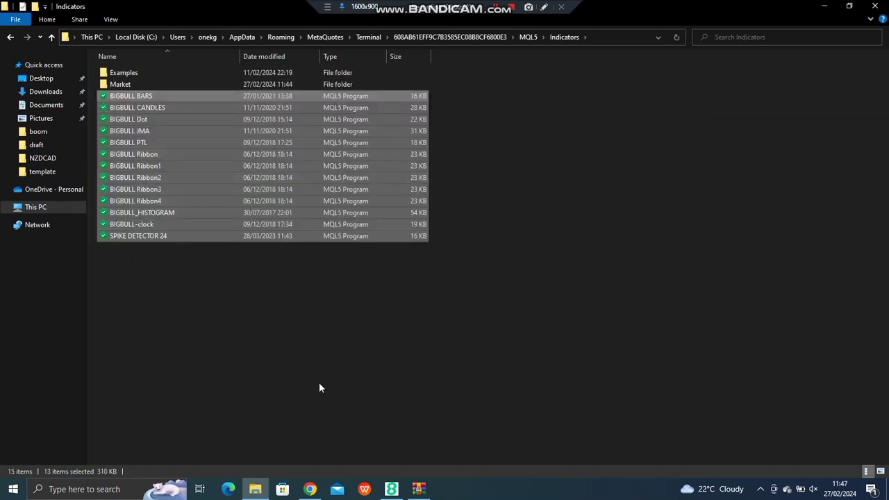
left_click(320, 387)
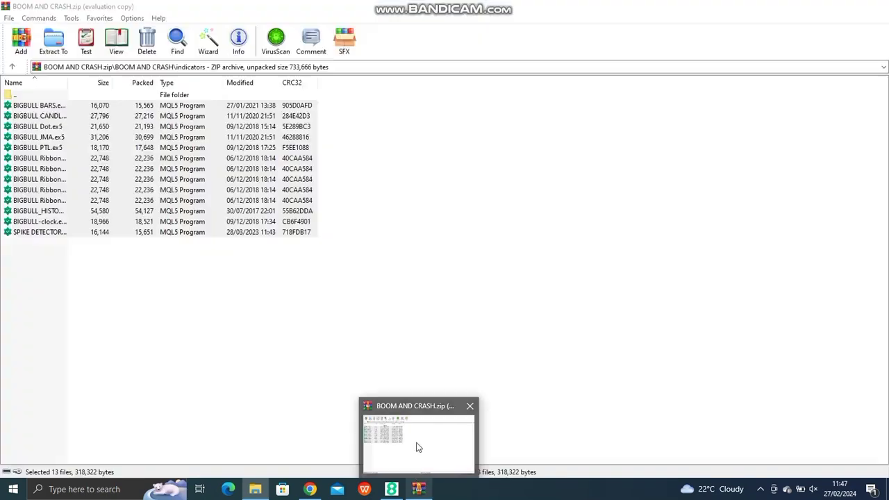
Copy BOOM 500 and CRASH 500 .tpl files from BOOM AND CRASH\template in WinRAR
left_click(416, 446)
key("ctrl+a")
left_click(11, 68)
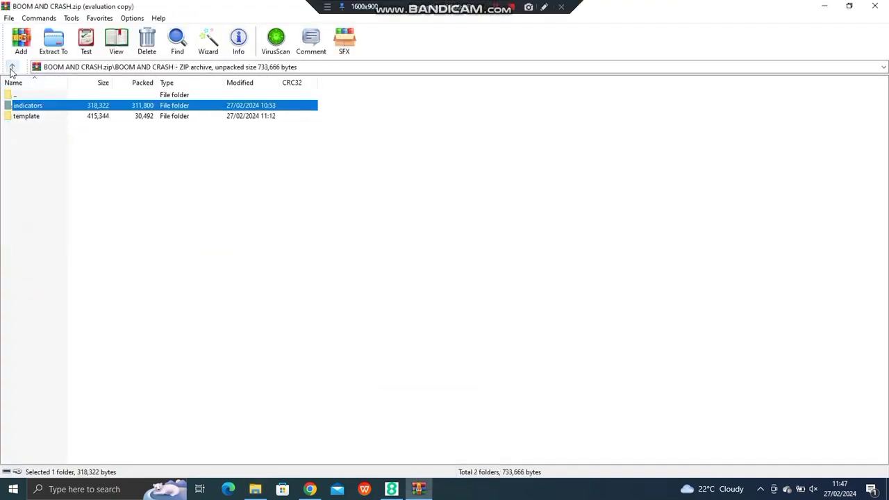
double_click(21, 116)
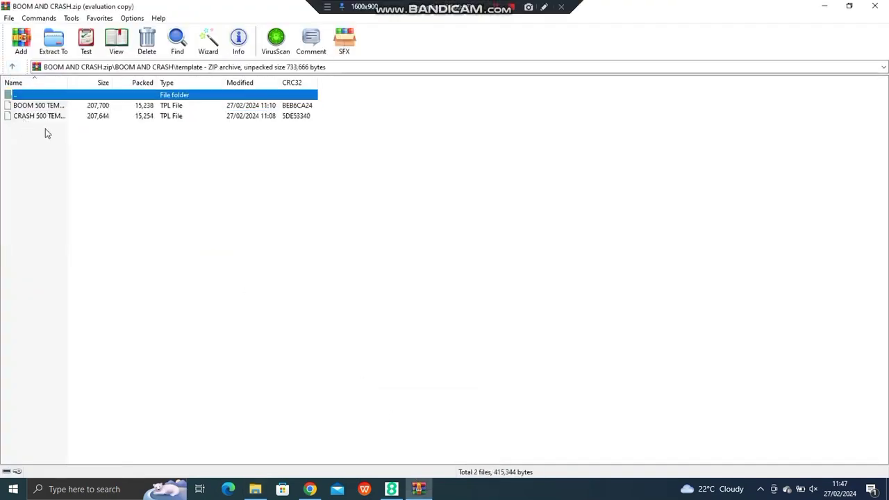
left_click(47, 117)
left_click(53, 107, "shift")
right_click(53, 107)
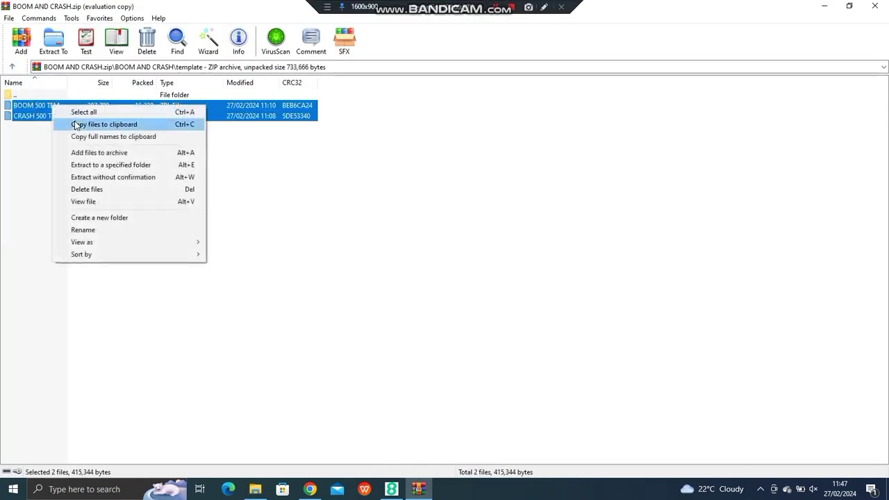
left_click(73, 123)
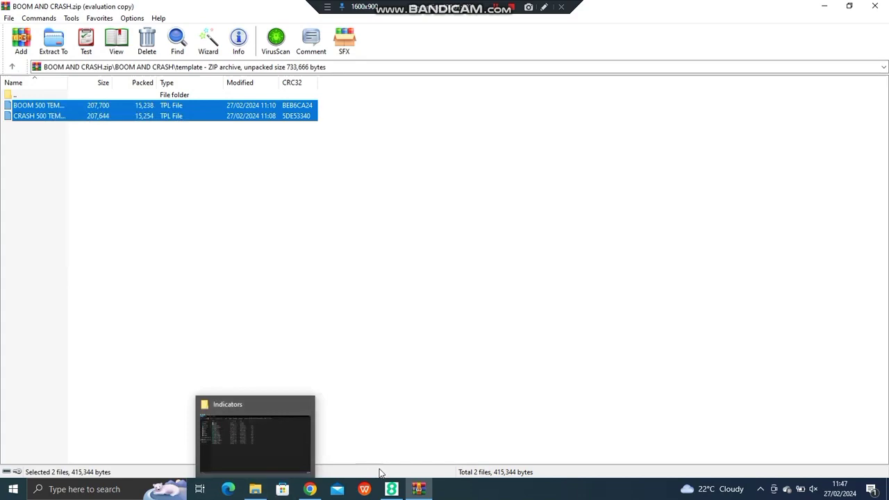
Paste both template files into the MT5 data folder's MQL5\Profiles\Templates
left_click(391, 489)
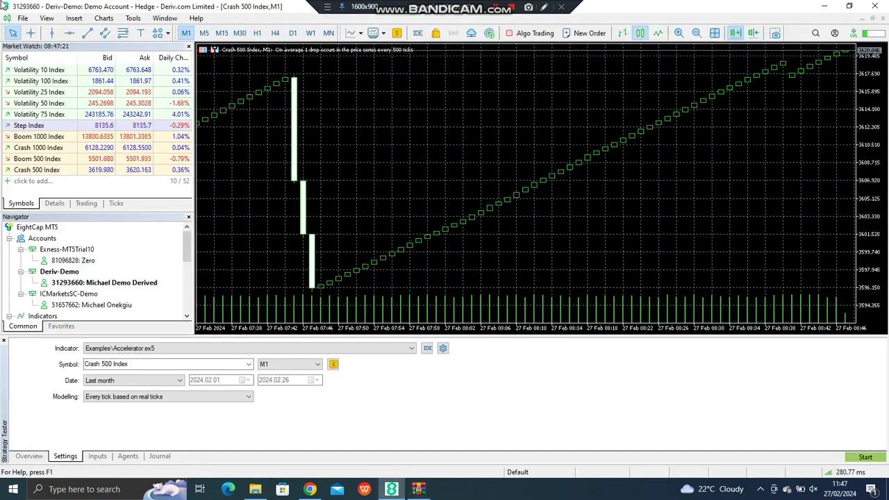
left_click(22, 19)
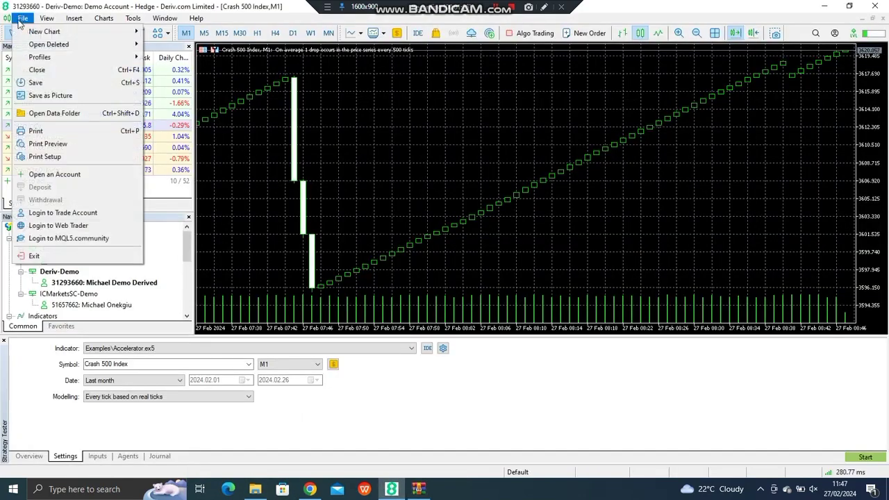
left_click(65, 115)
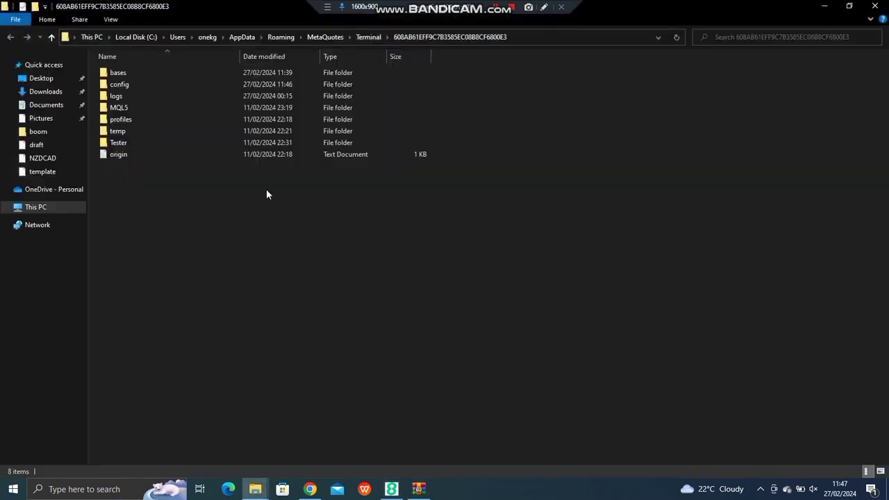
left_click(122, 112)
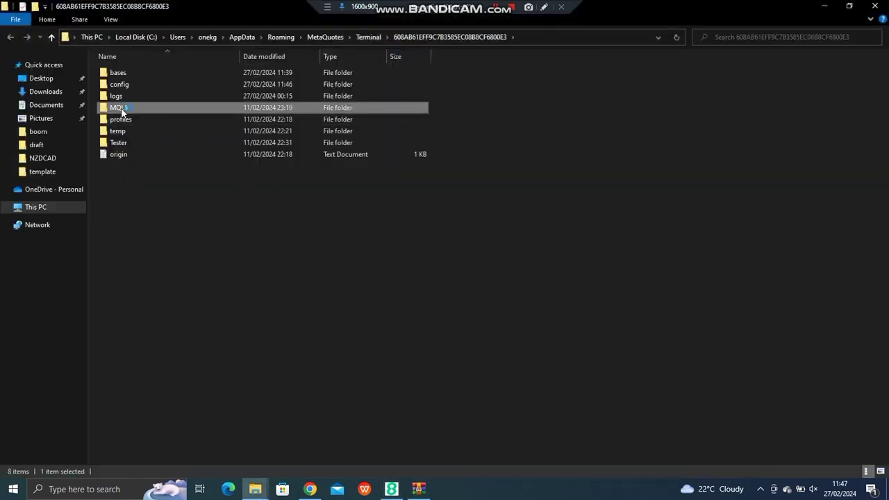
double_click(123, 112)
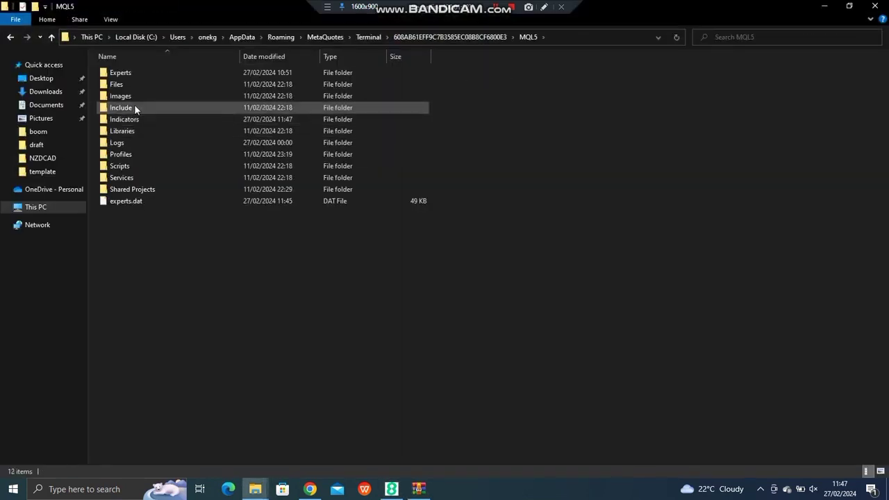
double_click(121, 155)
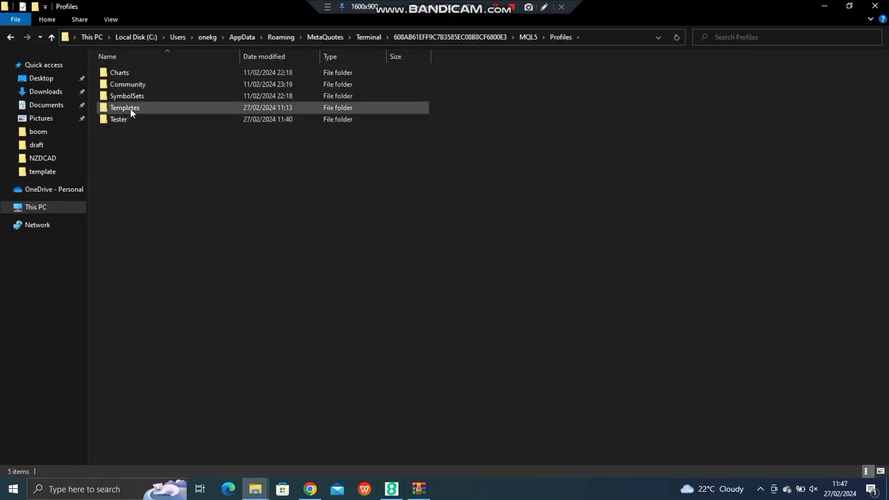
double_click(129, 111)
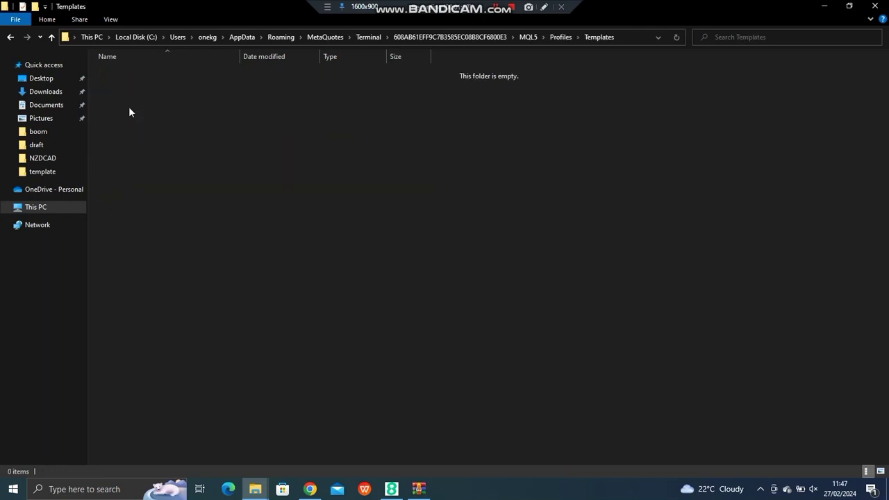
right_click(165, 116)
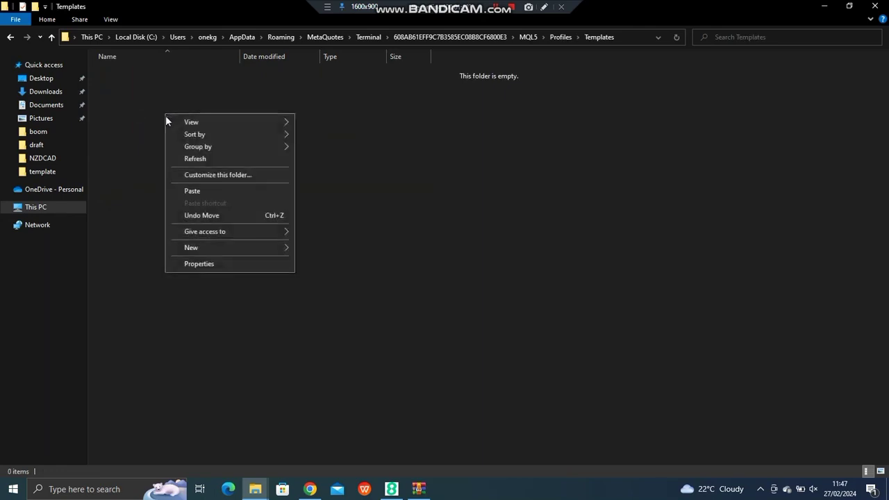
left_click(198, 191)
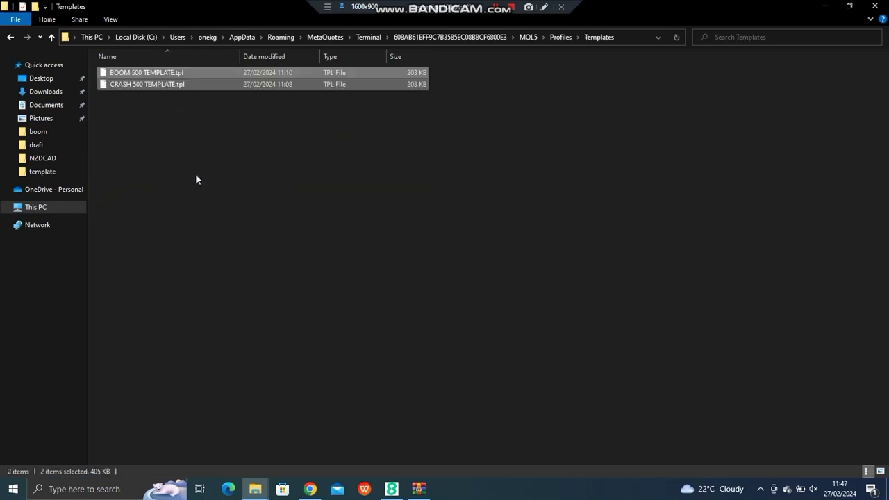
Close the Templates folder, the WinRAR archive and the Indicators folder windows
left_click(874, 6)
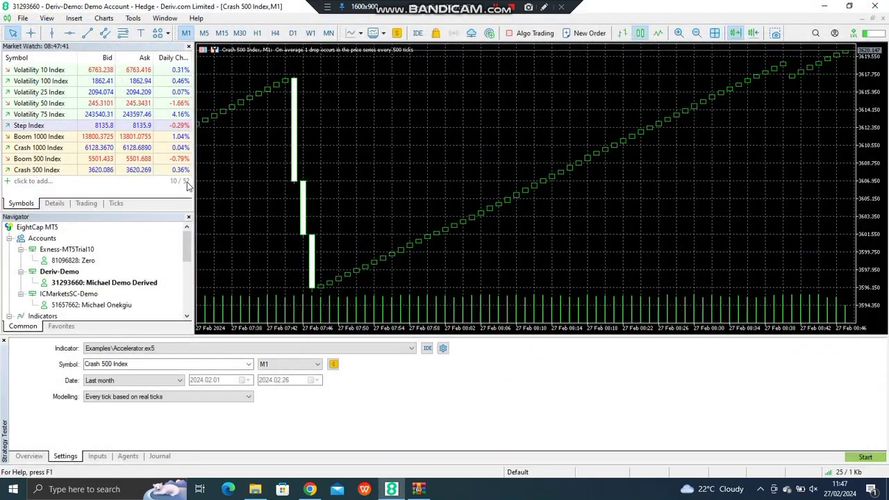
left_click(418, 489)
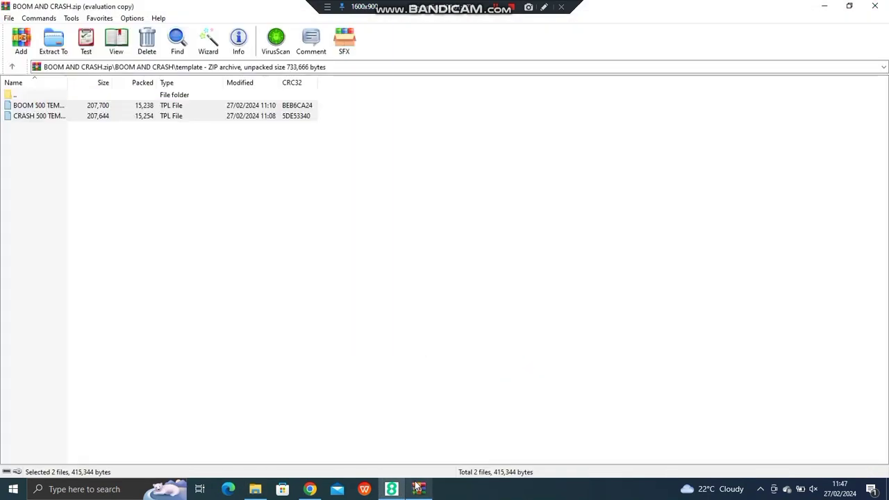
left_click(874, 7)
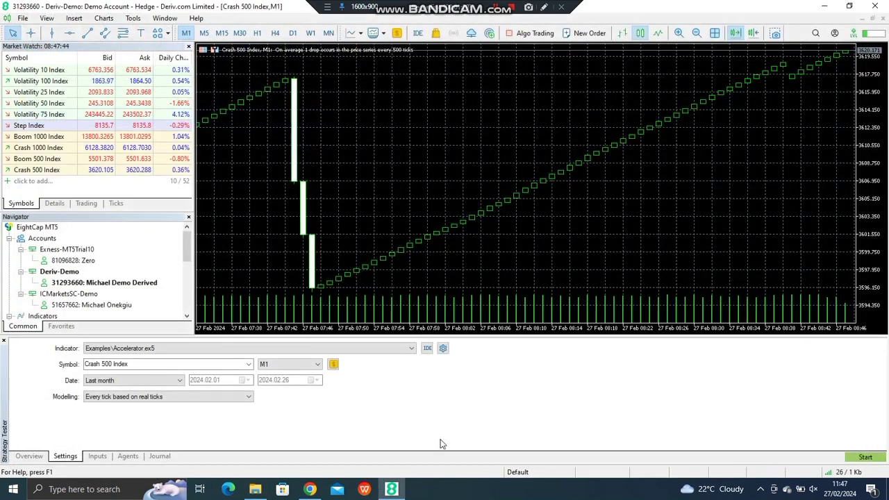
left_click(254, 489)
left_click(875, 9)
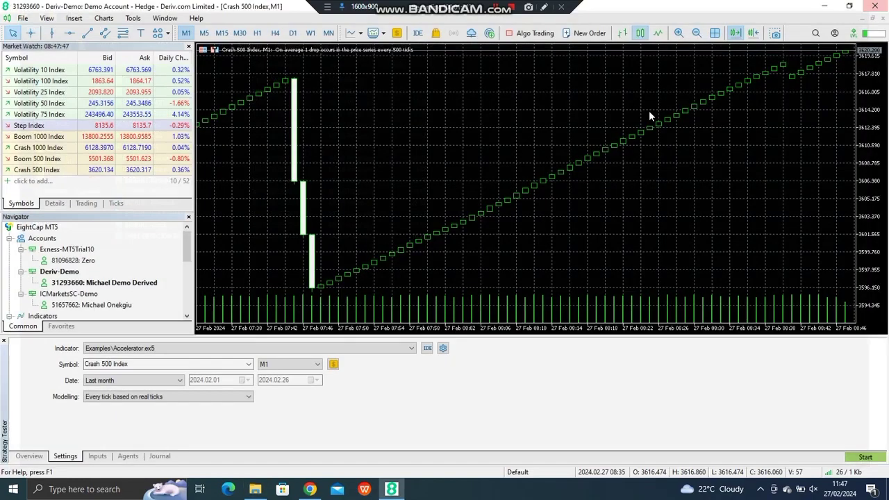
Refresh the desktop and relaunch EightCap MetaTrader 5 from its desktop icon
mouse_move(393, 489)
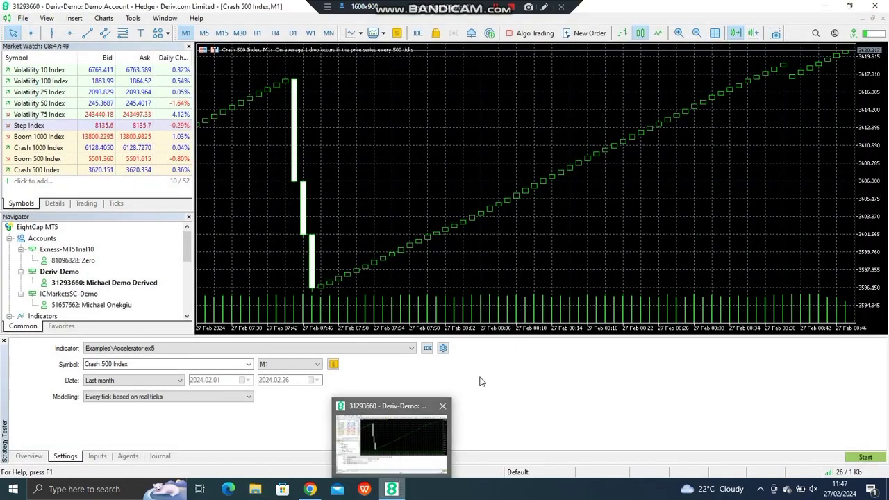
left_click(393, 489)
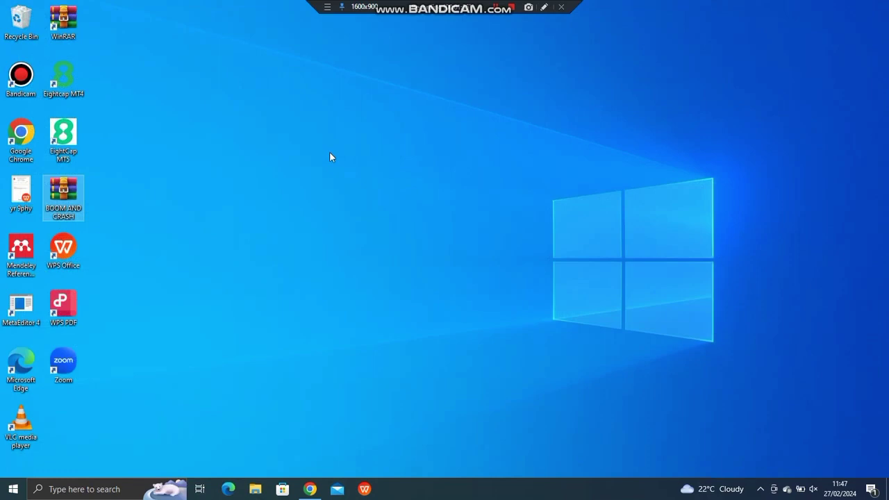
right_click(252, 121)
left_click(280, 153)
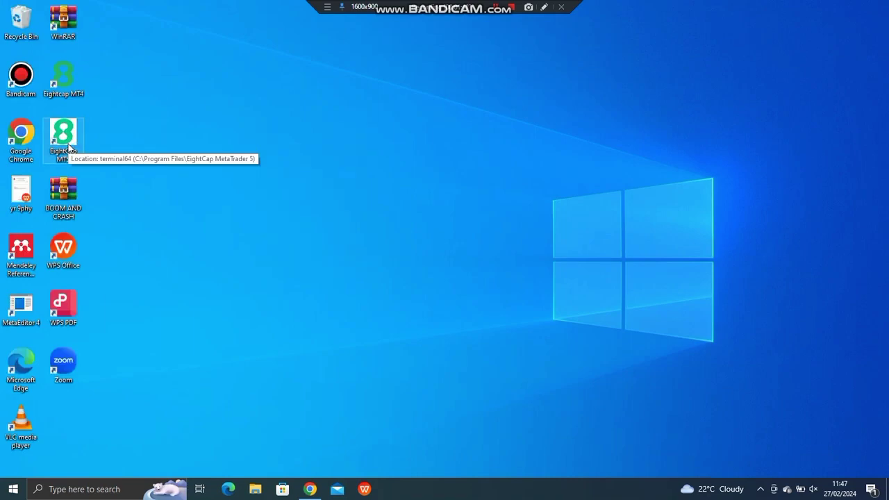
double_click(69, 147)
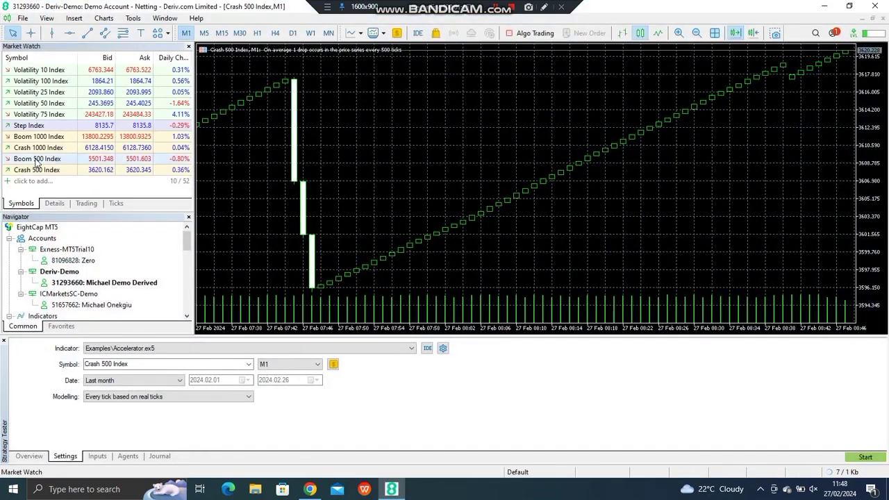
Open Boom 500 Index and Crash 500 Index chart windows from Market Watch, closing the old Crash 500 M1 chart
right_click(37, 159)
left_click(65, 168)
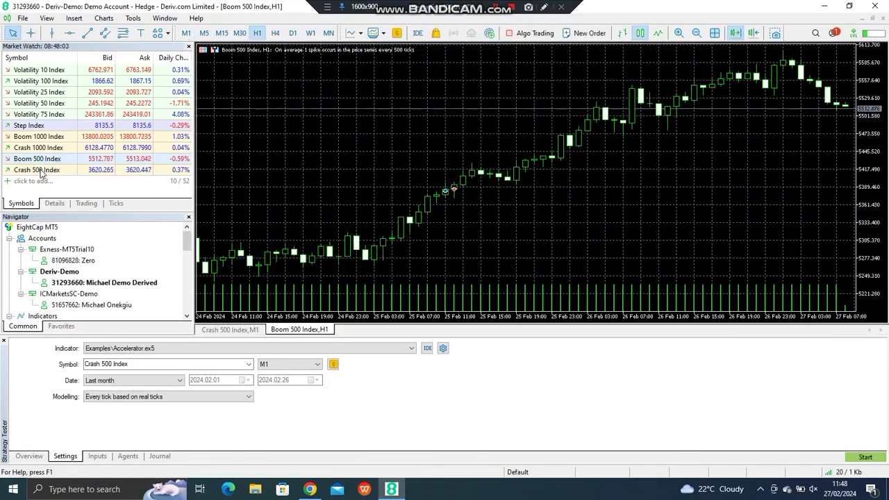
right_click(41, 173)
left_click(66, 186)
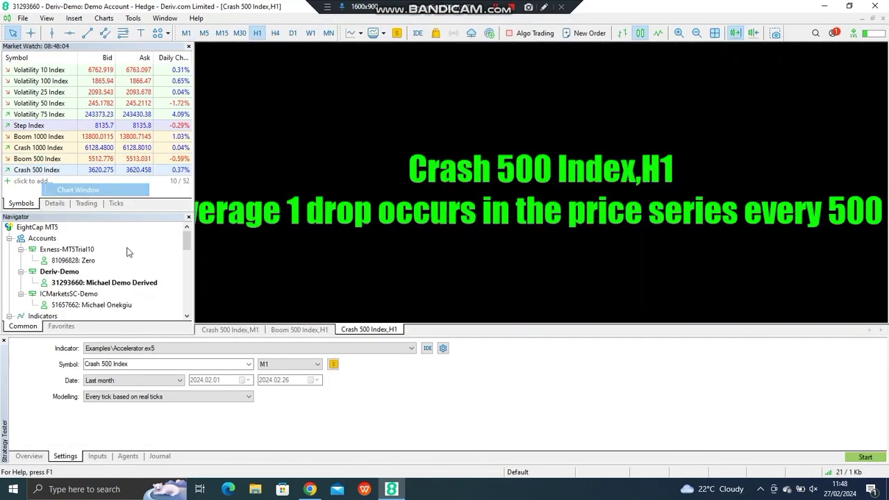
right_click(236, 332)
left_click(296, 338)
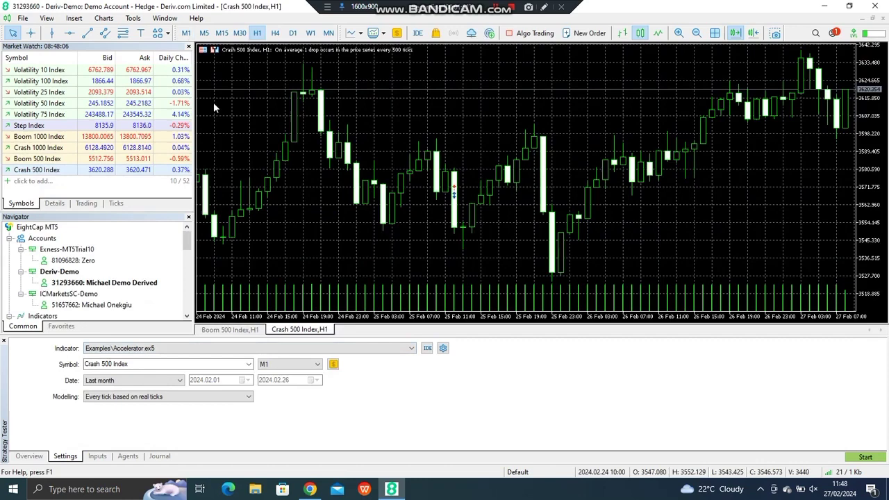
Switch the Crash 500 Index chart to M1 and bring up its Templates list
left_click(186, 32)
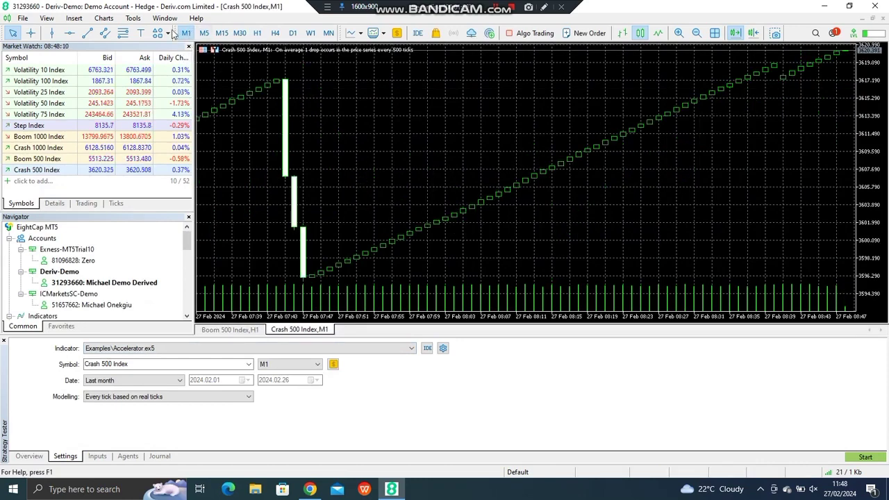
right_click(359, 115)
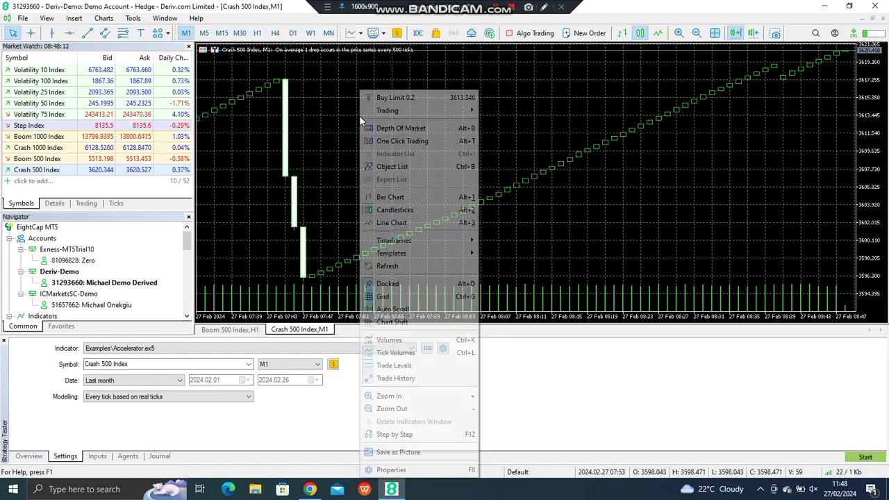
left_click(328, 117)
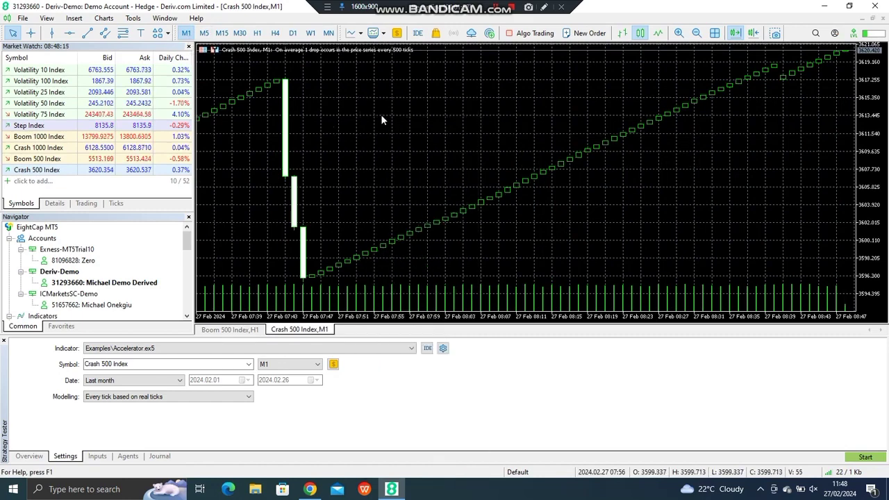
right_click(380, 114)
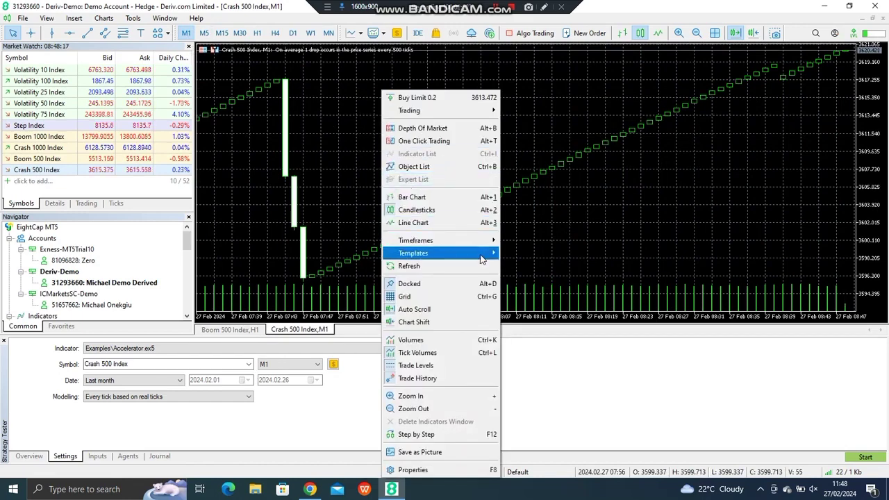
mouse_move(479, 254)
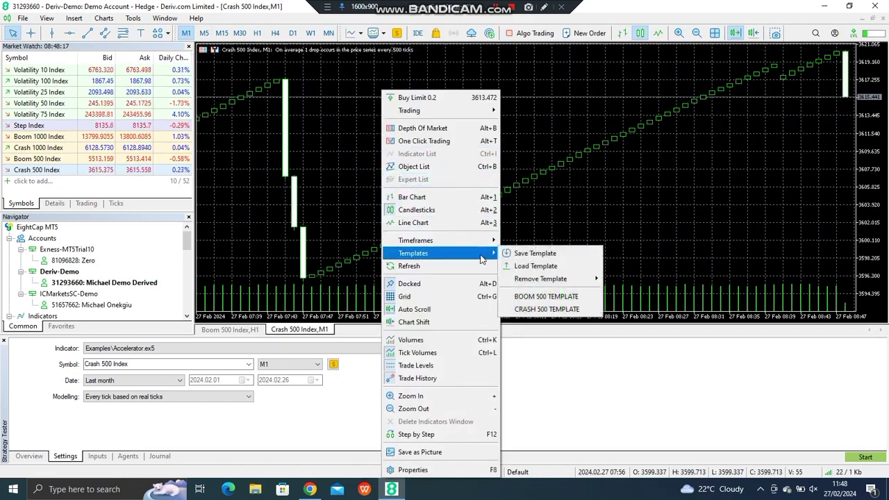
Apply the CRASH 500 TEMPLATE to the Crash 500 M1 chart
left_click(546, 309)
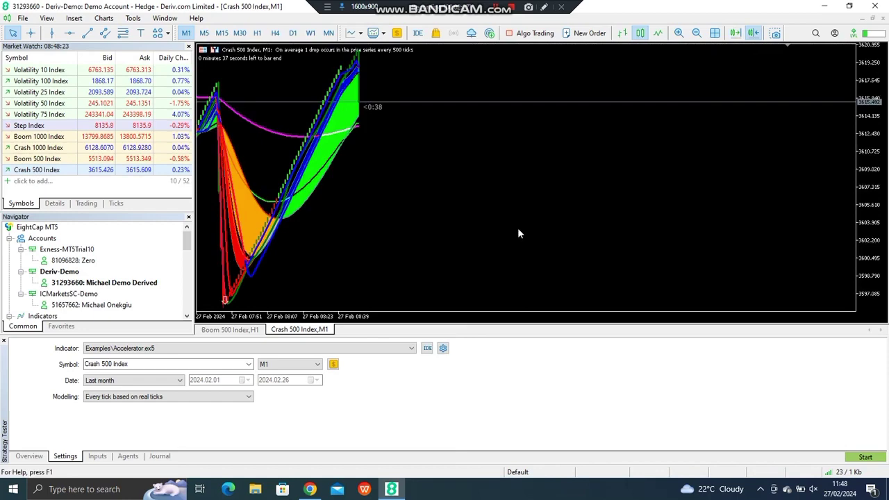
left_click_drag(370, 232, 698, 238)
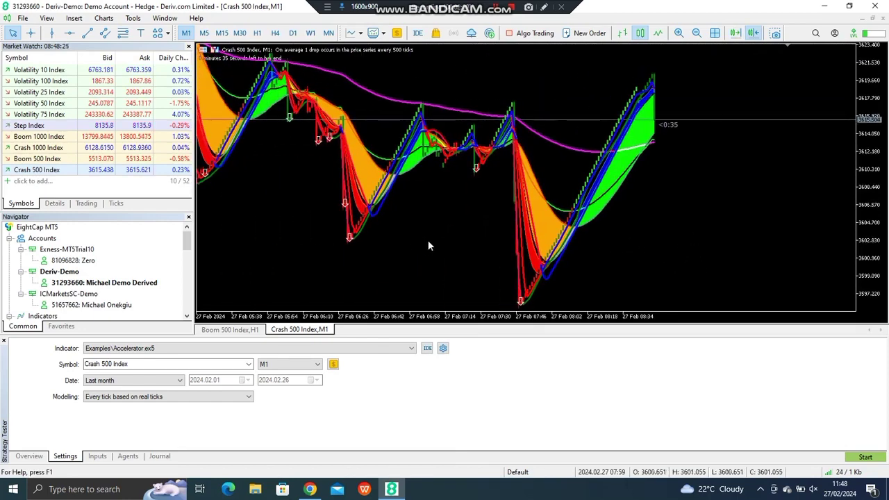
scroll(525, 246, "up", 5)
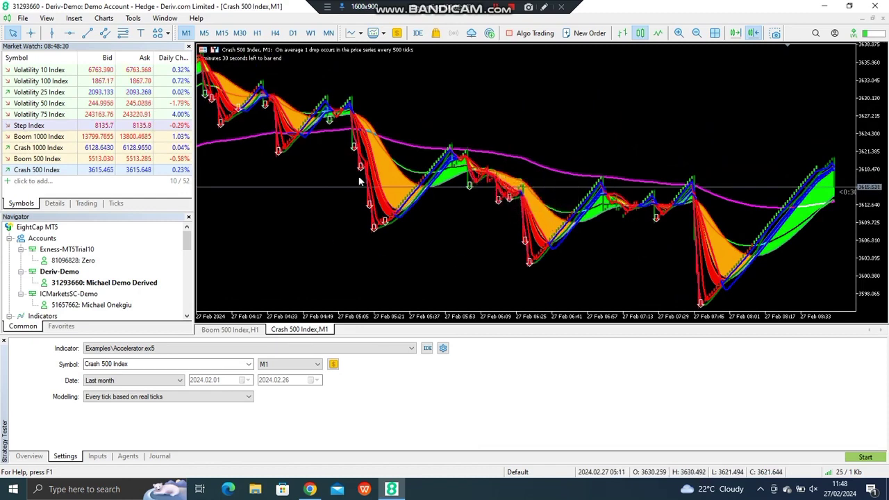
scroll(351, 232, "up", 5)
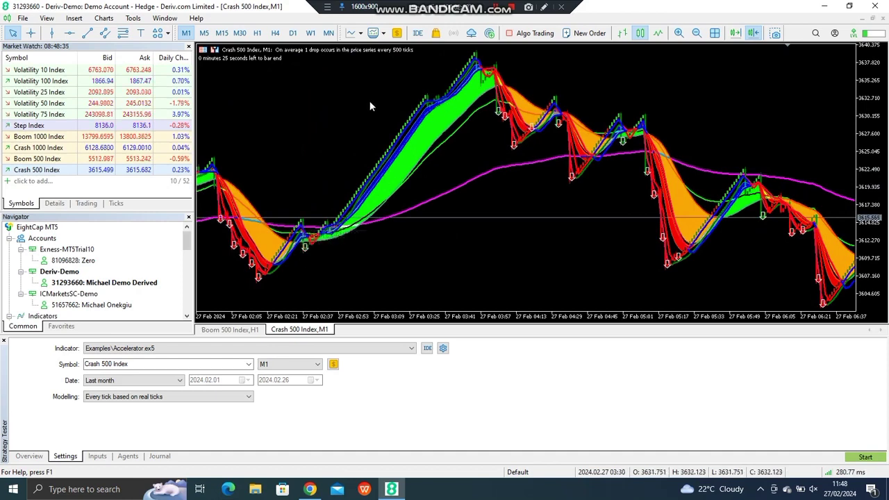
Pan and scroll back through earlier Crash 500 M1 history to inspect past down-arrow signals
left_click_drag(373, 138, 499, 248)
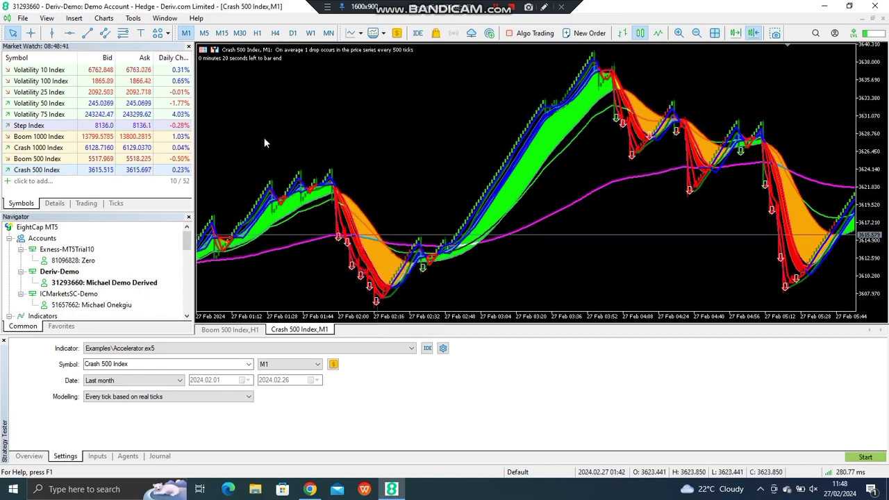
left_click_drag(264, 142, 529, 154)
left_click_drag(391, 127, 527, 132)
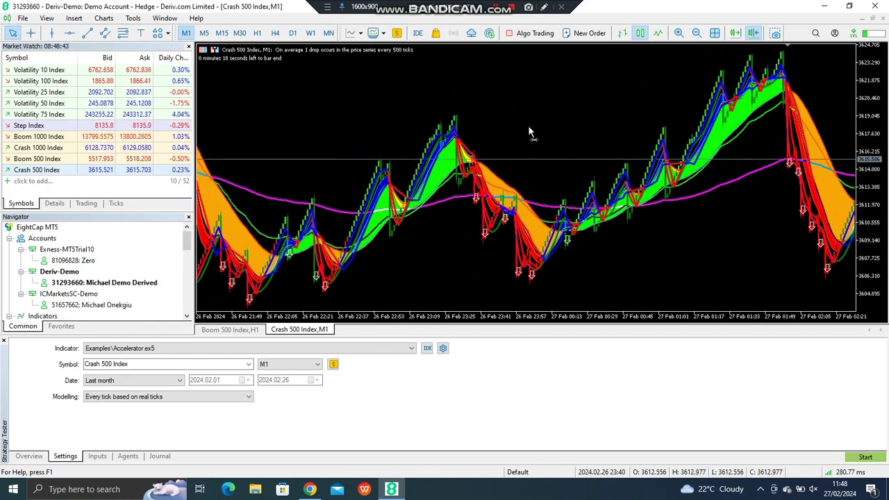
left_click_drag(497, 206, 520, 212)
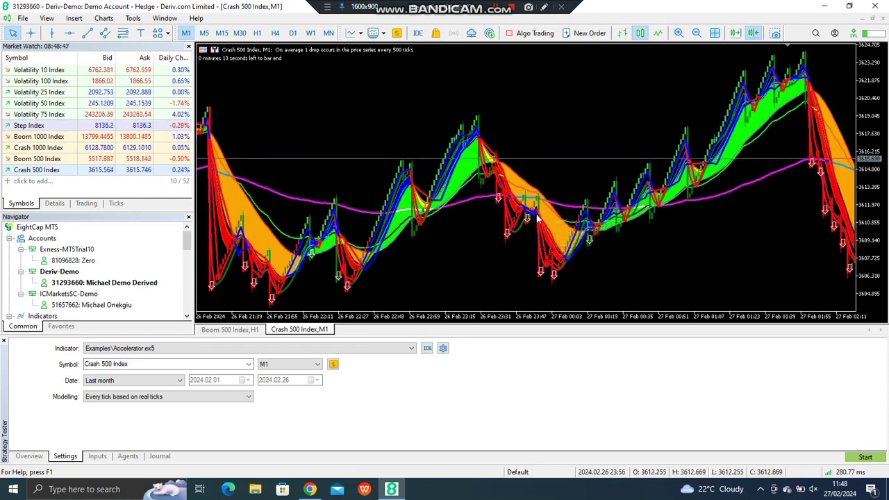
scroll(586, 204, "down", 10)
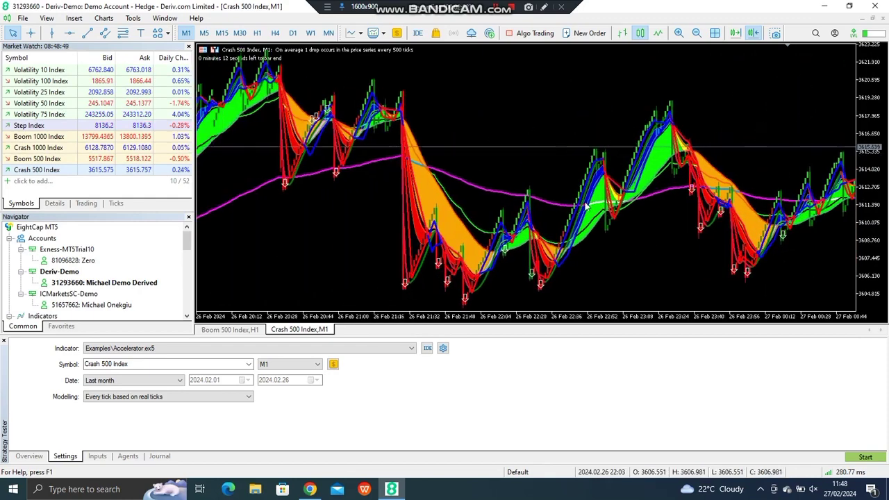
scroll(585, 204, "down", 6)
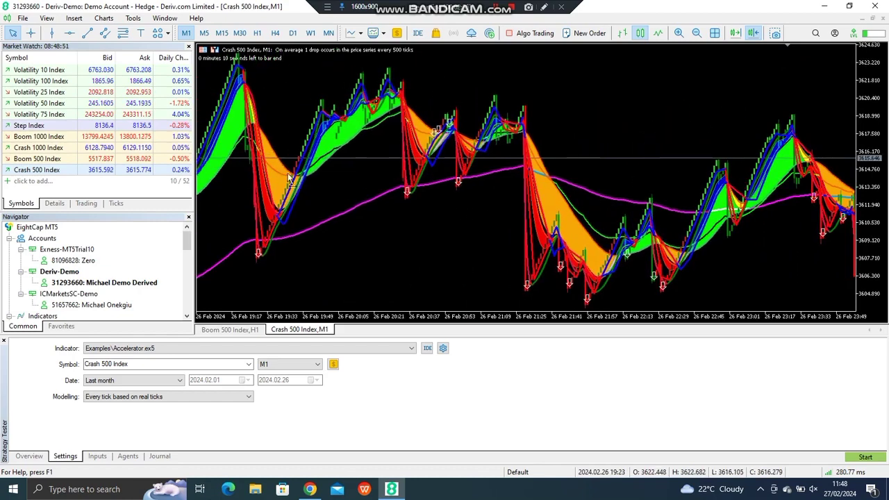
scroll(291, 179, "down", 12)
scroll(326, 177, "down", 12)
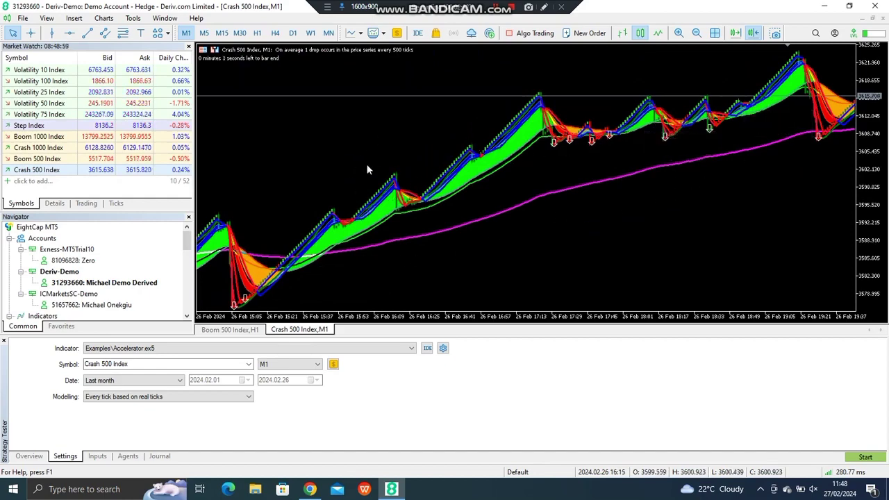
Scroll the Crash 500 M1 chart back to 25 Feb, then return to the latest bars with Auto Scroll
scroll(367, 164, "down", 10)
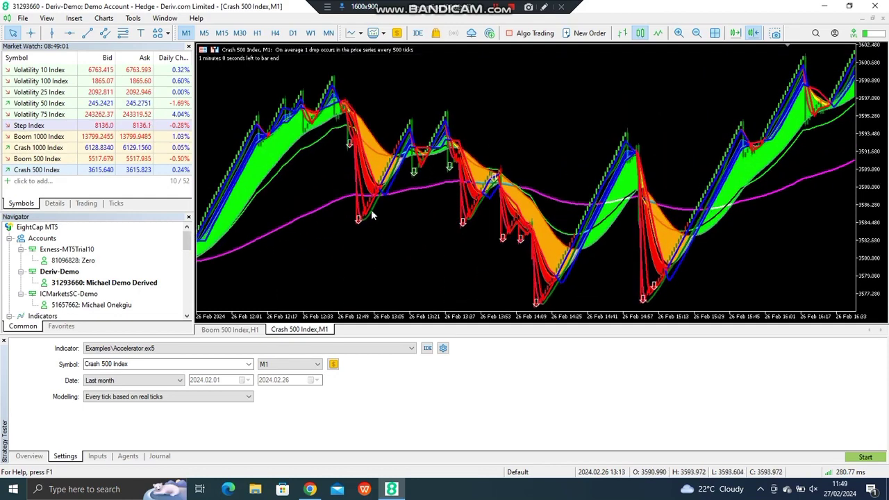
scroll(486, 152, "down", 8)
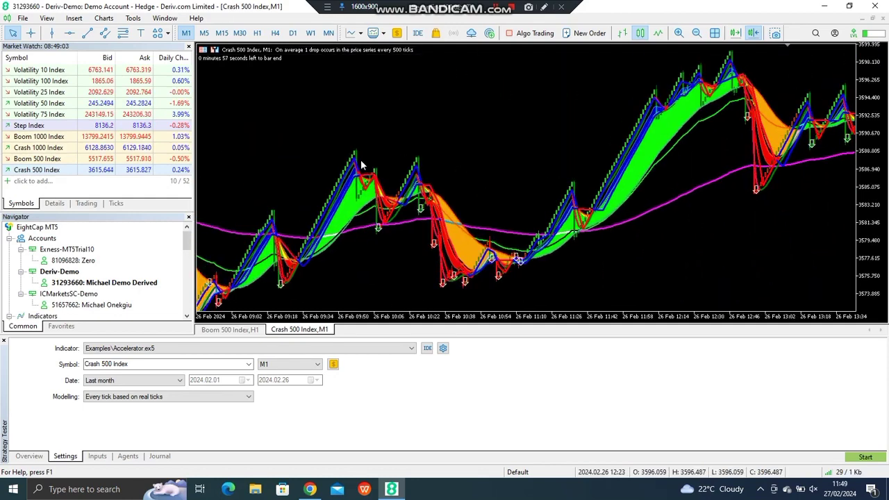
scroll(486, 153, "down", 8)
scroll(410, 132, "down", 8)
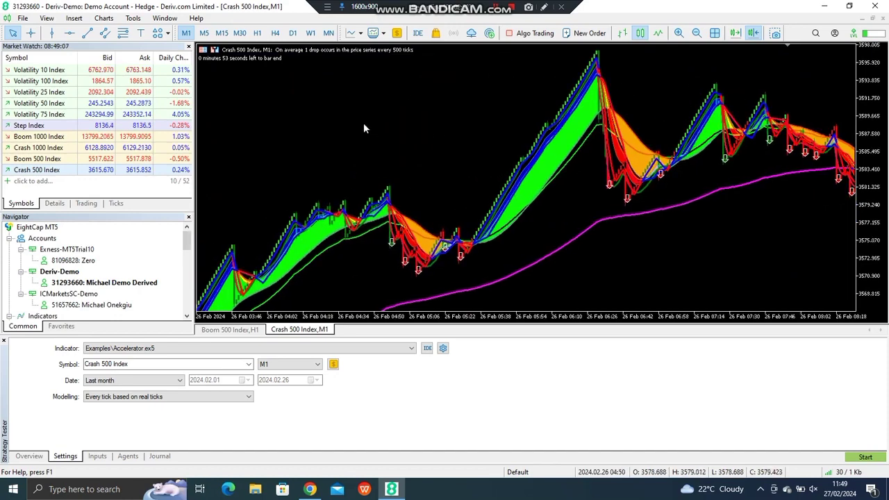
scroll(363, 125, "down", 10)
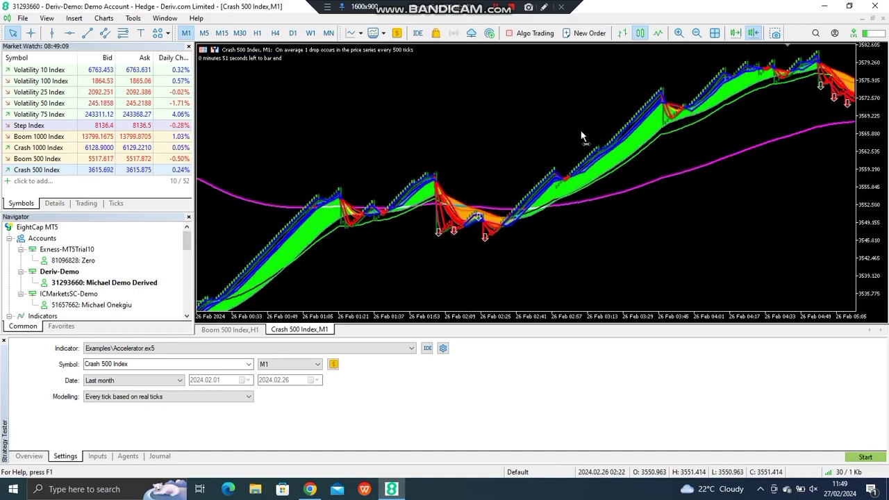
scroll(582, 137, "down", 8)
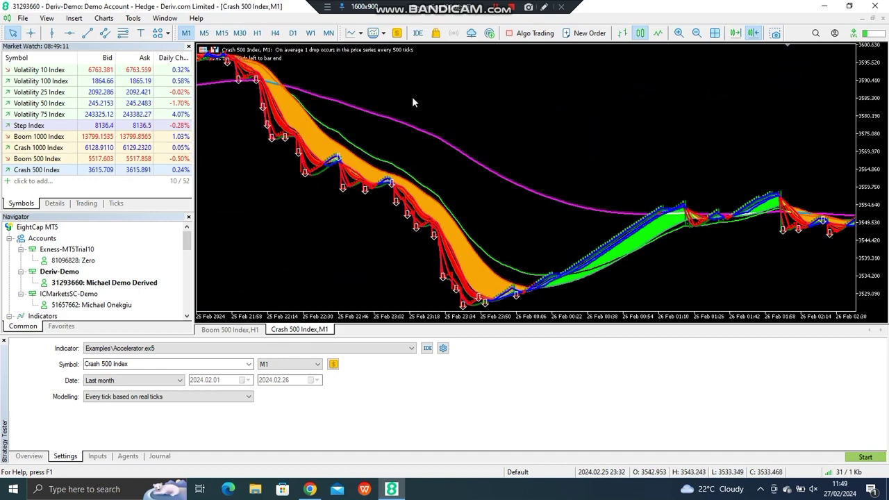
scroll(412, 103, "down", 4)
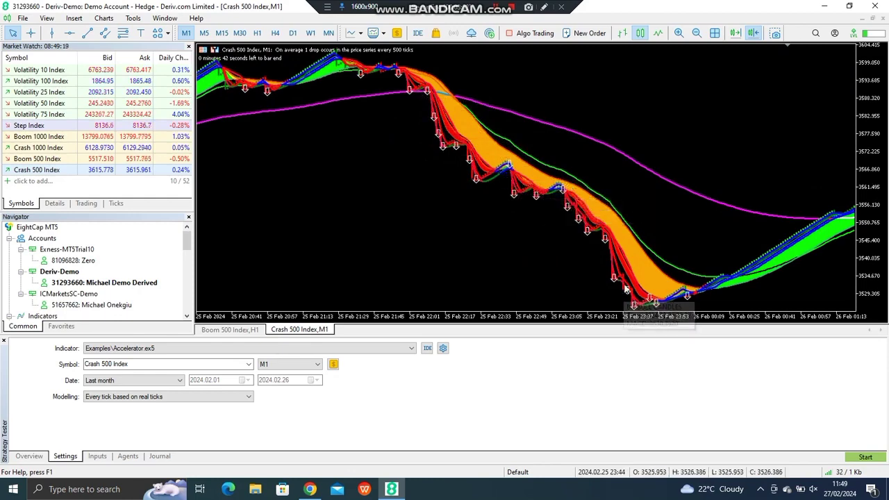
left_click_drag(339, 208, 514, 176)
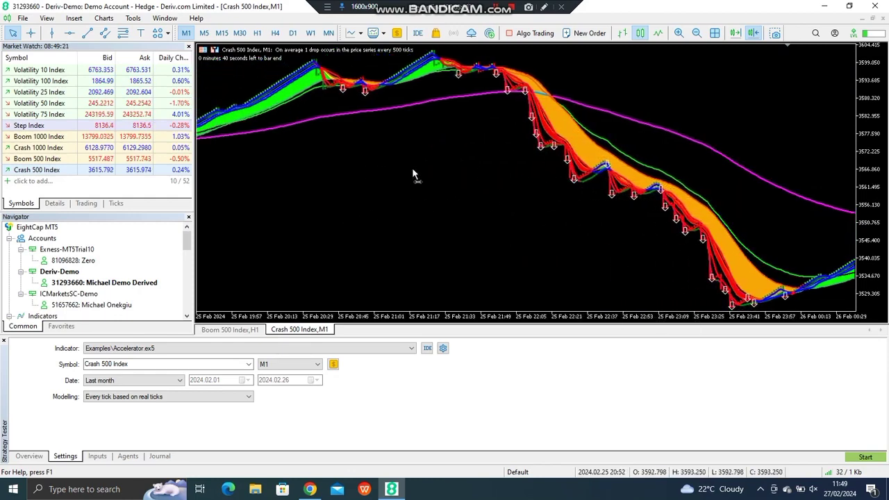
left_click_drag(412, 173, 582, 144)
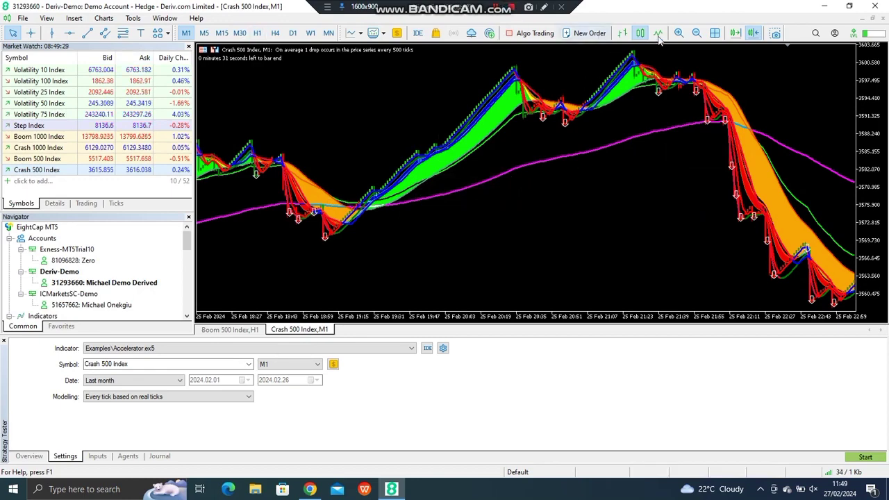
left_click(749, 37)
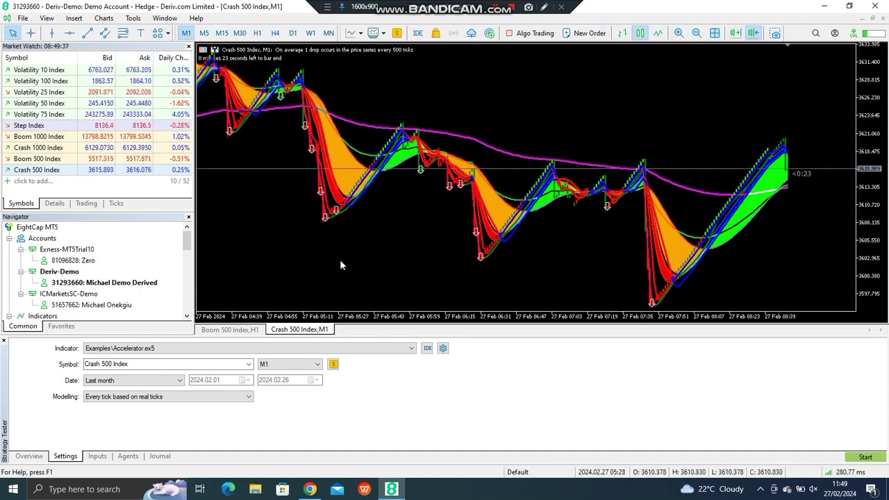
Switch to the Boom 500 Index chart, set it to M1, and apply BOOM 500 TEMPLATE
left_click(249, 332)
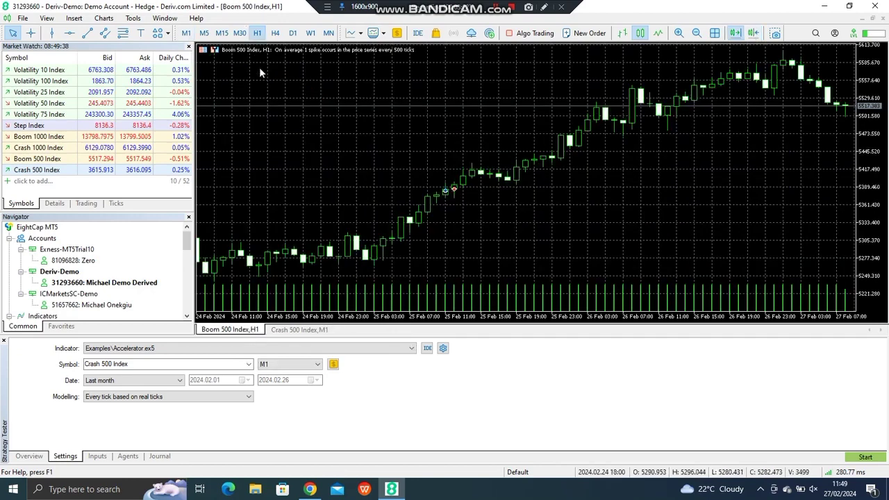
left_click(186, 33)
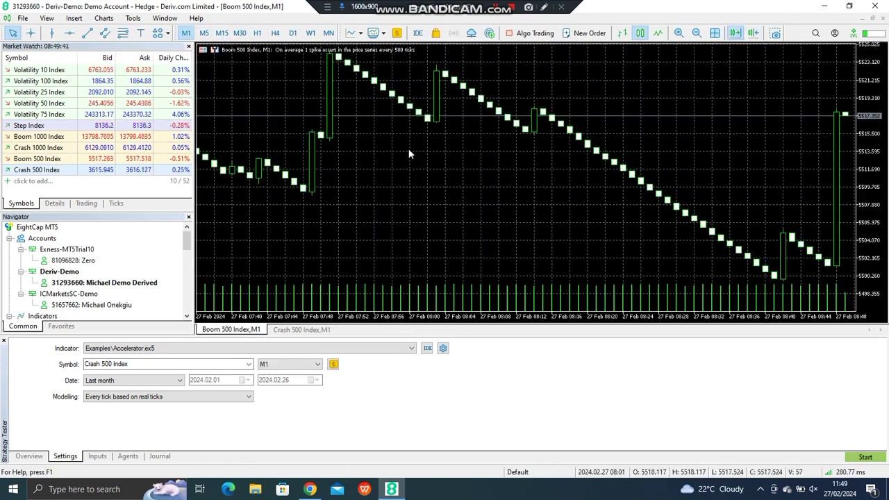
right_click(397, 159)
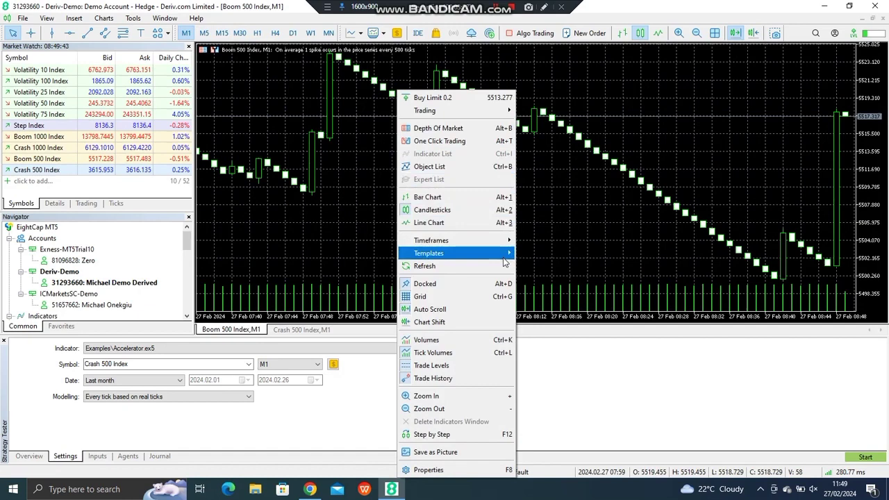
mouse_move(504, 258)
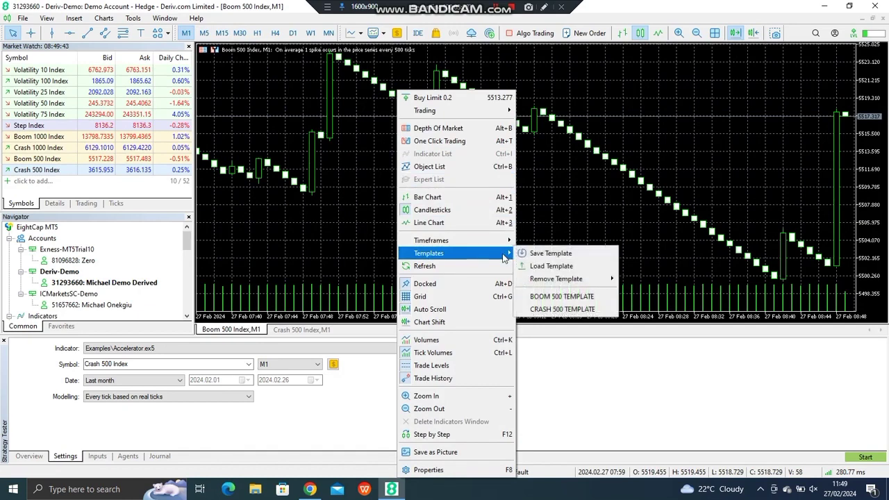
left_click(554, 296)
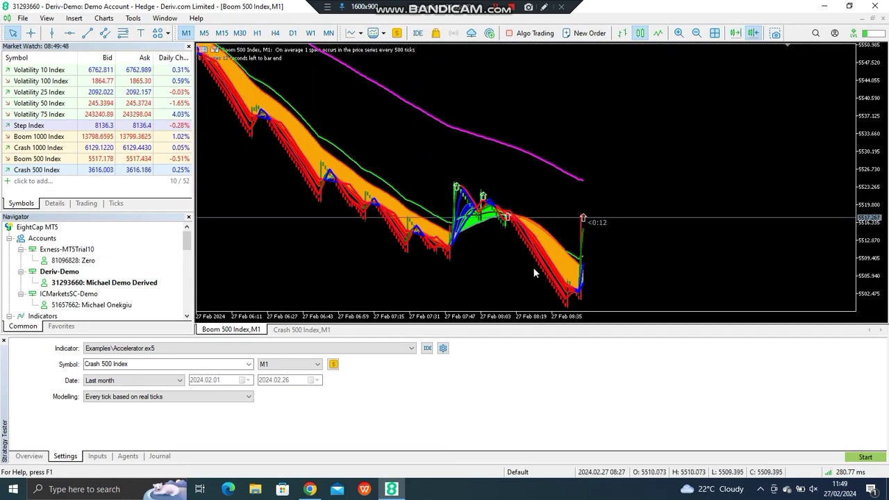
Review earlier 26 Feb Boom 500 M1 up-arrow signals, then return to the Crash 500 Index M1 chart
scroll(365, 135, "up", 10)
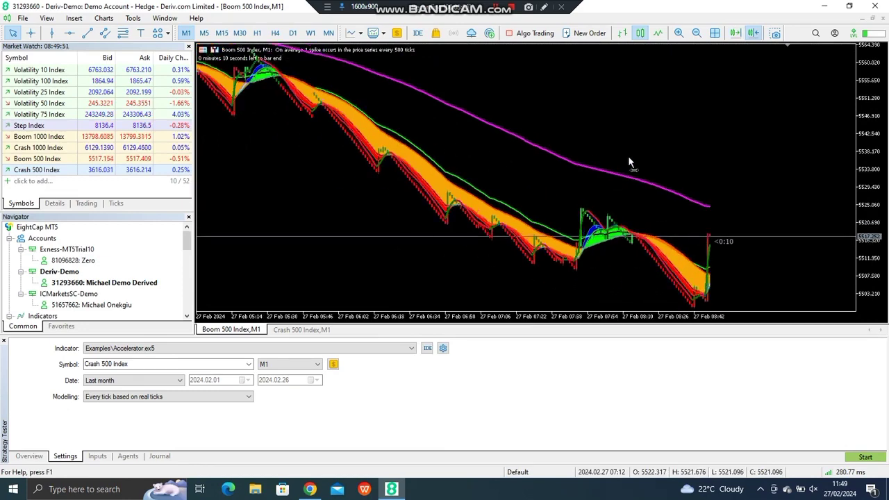
scroll(362, 160, "up", 10)
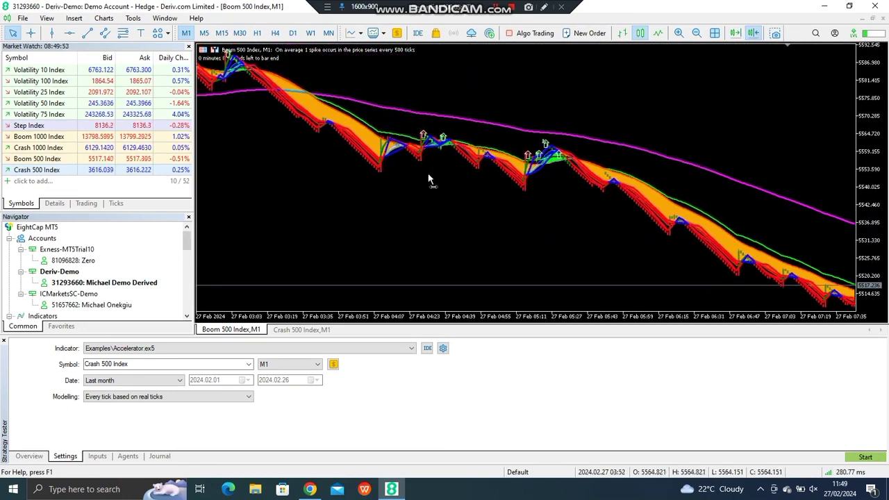
scroll(422, 167, "up", 4)
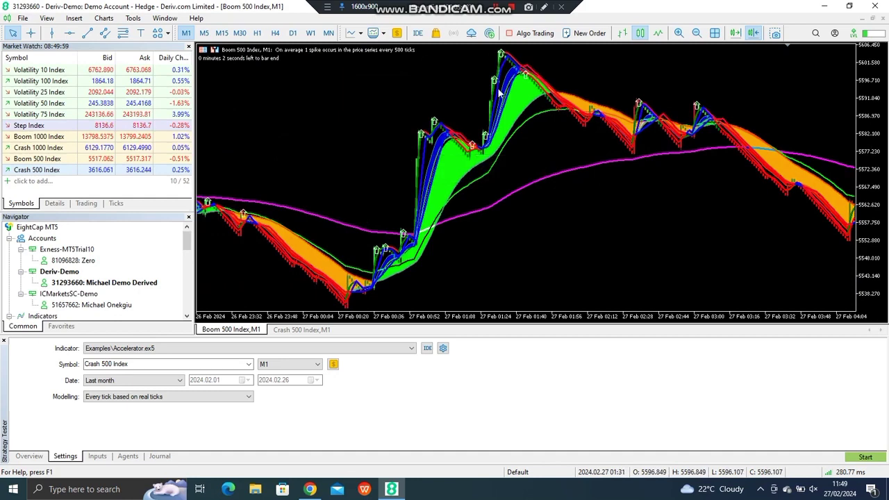
mouse_move(341, 124)
left_mouse_down()
mouse_move(479, 110)
mouse_move(428, 205)
left_mouse_up()
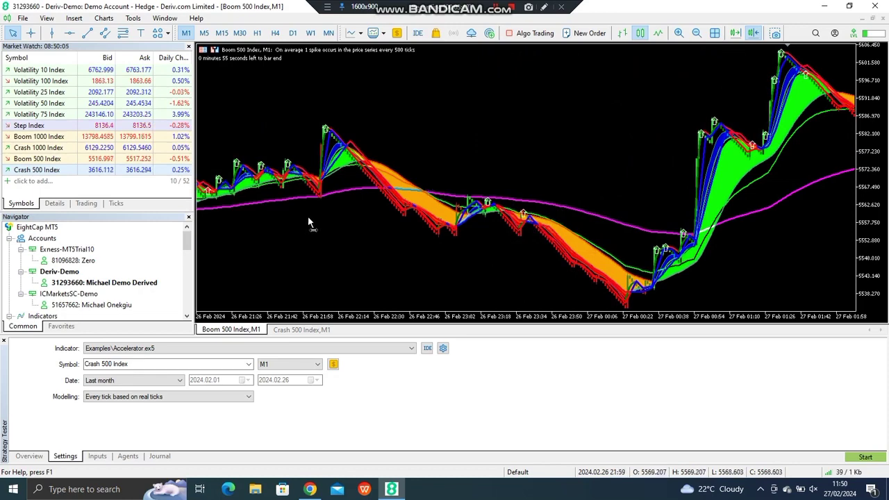
left_click_drag(309, 222, 528, 209)
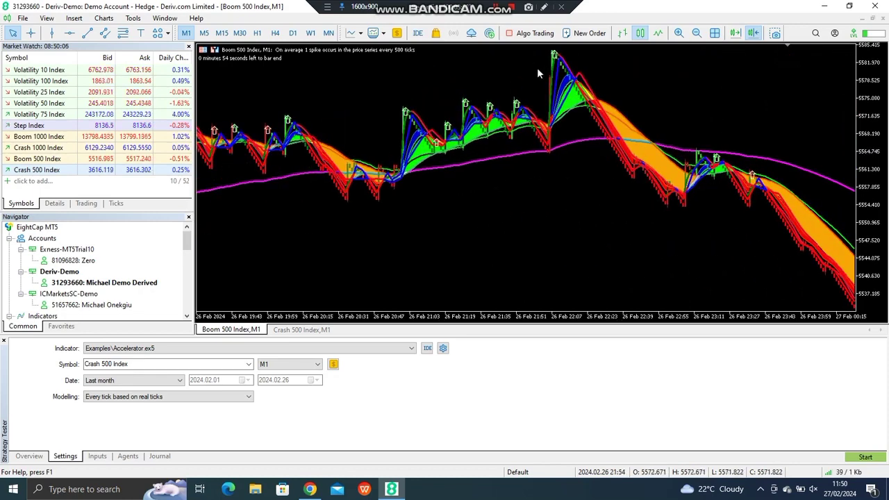
left_click_drag(252, 200, 591, 160)
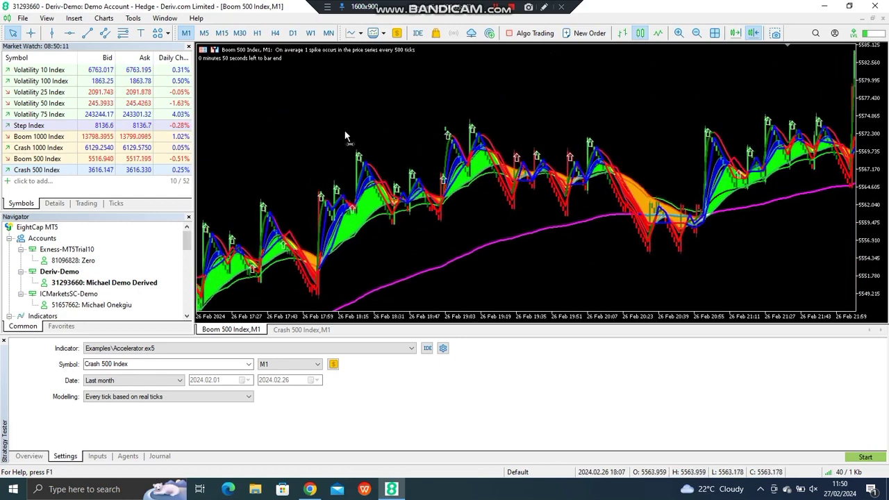
left_click_drag(208, 264, 336, 283)
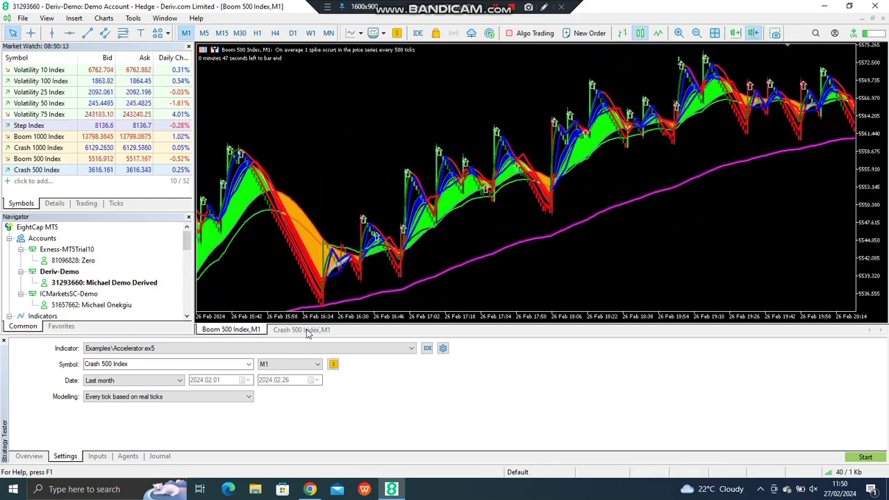
left_click(277, 330)
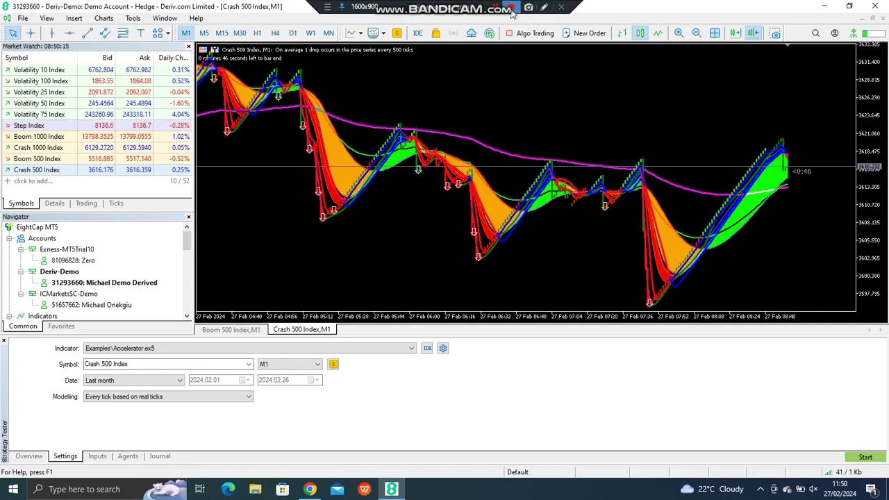